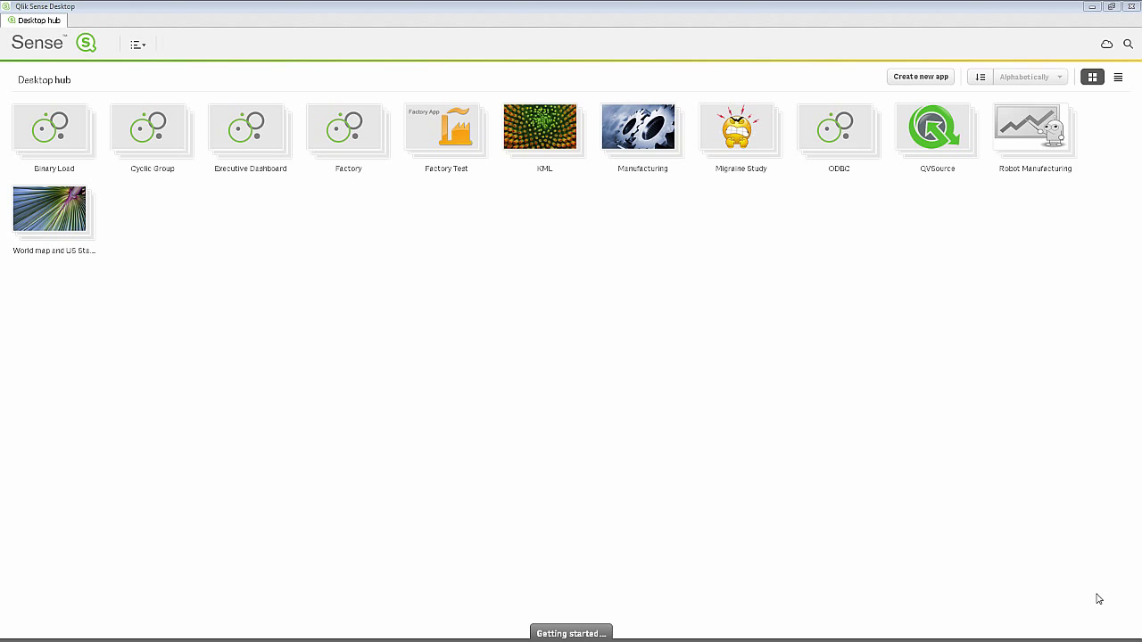
- Download the FDIC - Summary of Deposits .QVW file from the Qlik demo page
{"action": "key", "text": "alt+Tab"}
{"action": "key", "text": "Tab"}
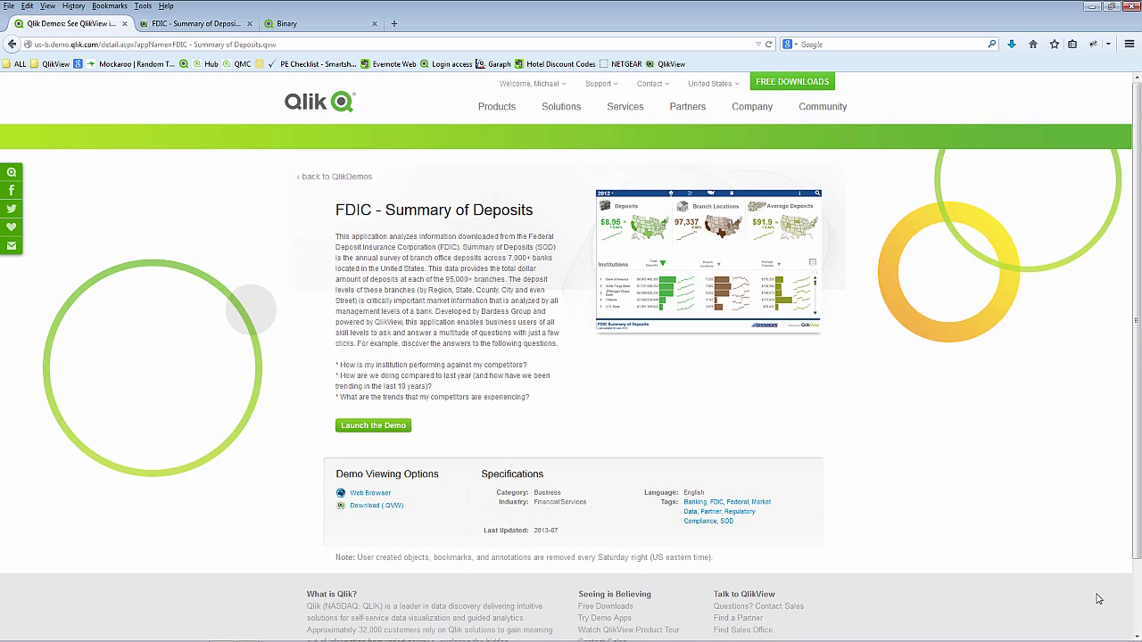
{"action": "left_click", "coordinate": [387, 513]}
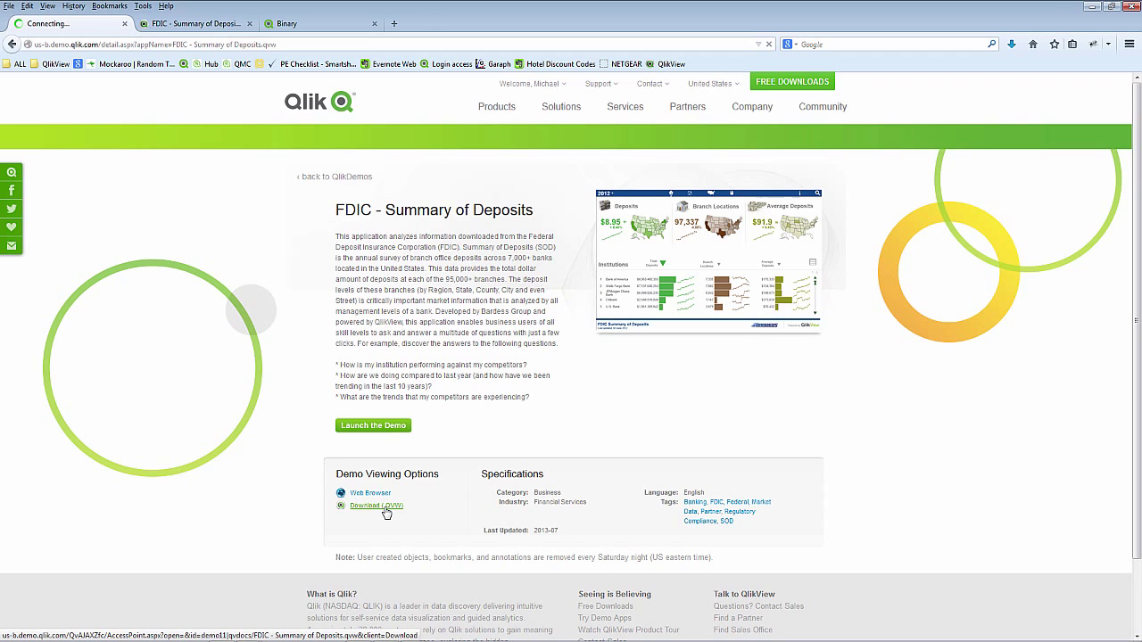
{"action": "left_click", "coordinate": [473, 381]}
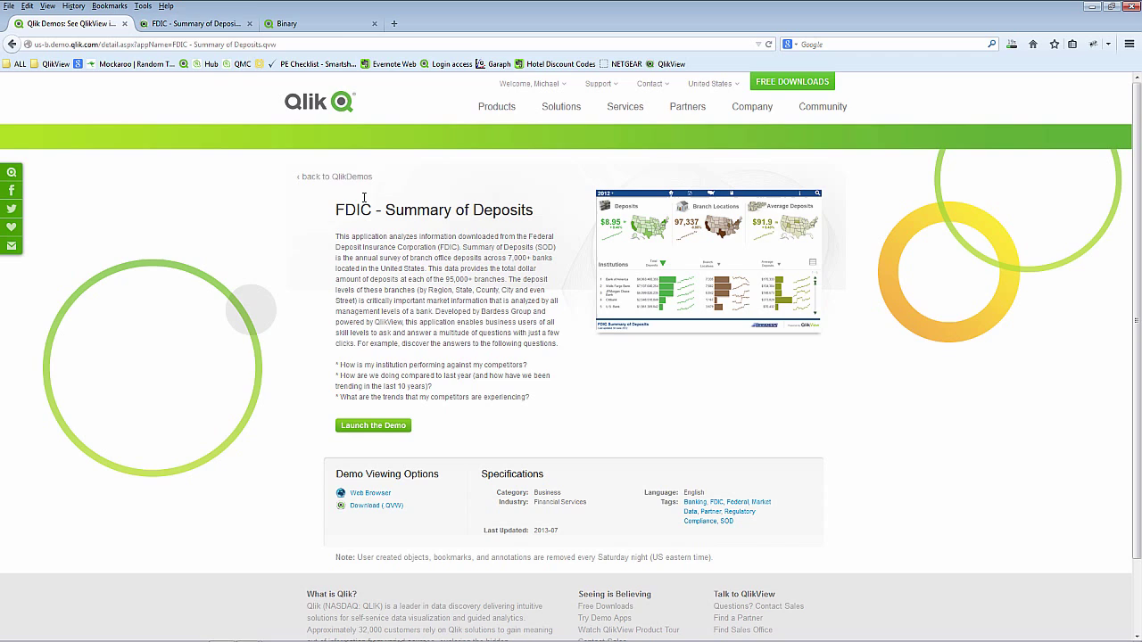
- View the FDIC deposits dashboard, then read the Qlik Sense help page for the Binary statement
{"action": "left_click", "coordinate": [212, 24]}
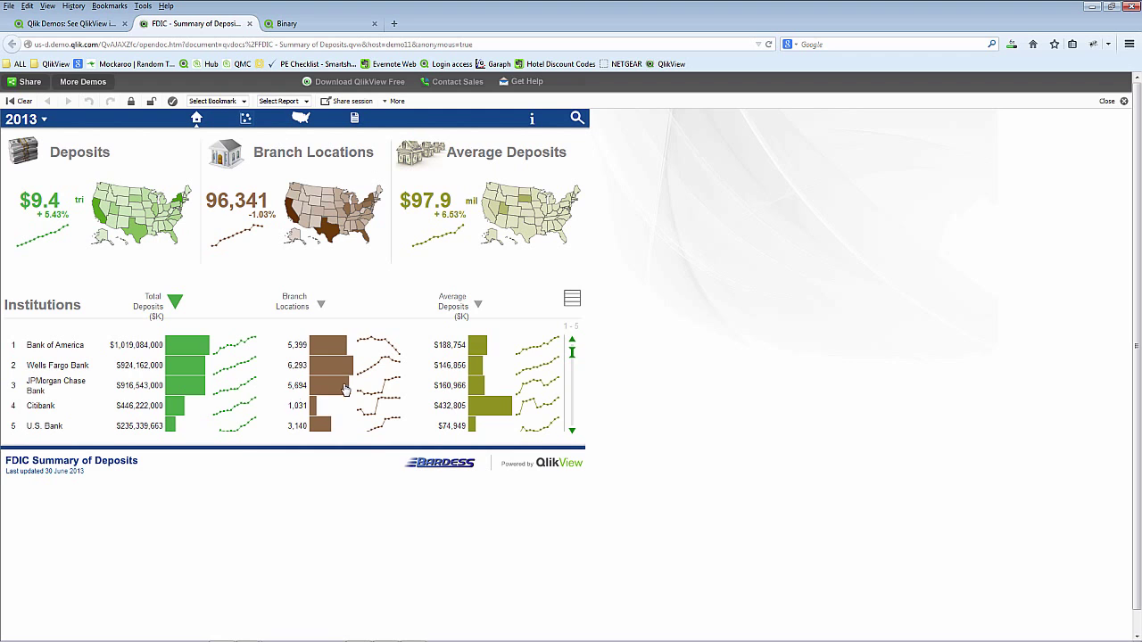
{"action": "left_click", "coordinate": [301, 27]}
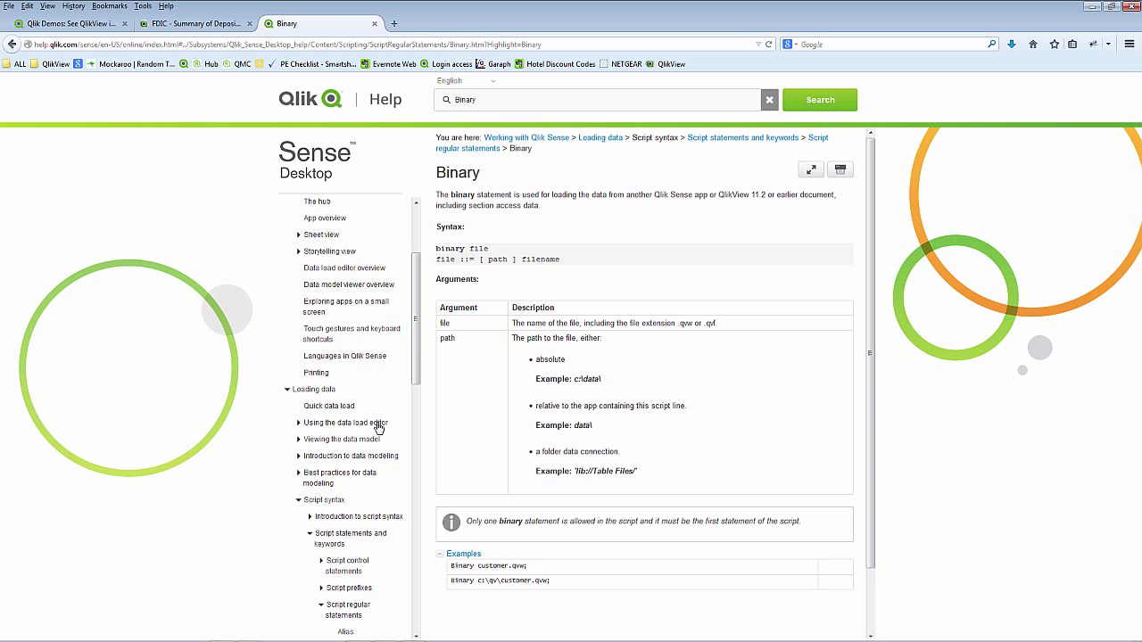
- Back in the Qlik Sense Desktop hub, create a new app named 'FDIC Deposti'
{"action": "mouse_move", "coordinate": [390, 628]}
{"action": "left_click", "coordinate": [360, 614]}
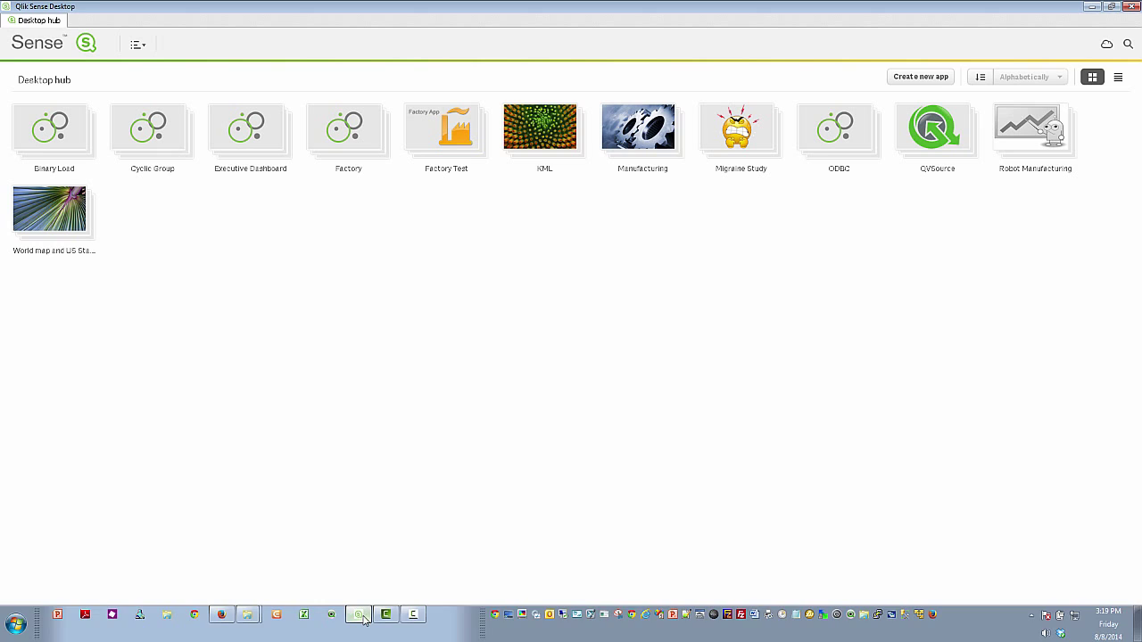
{"action": "left_click", "coordinate": [921, 77]}
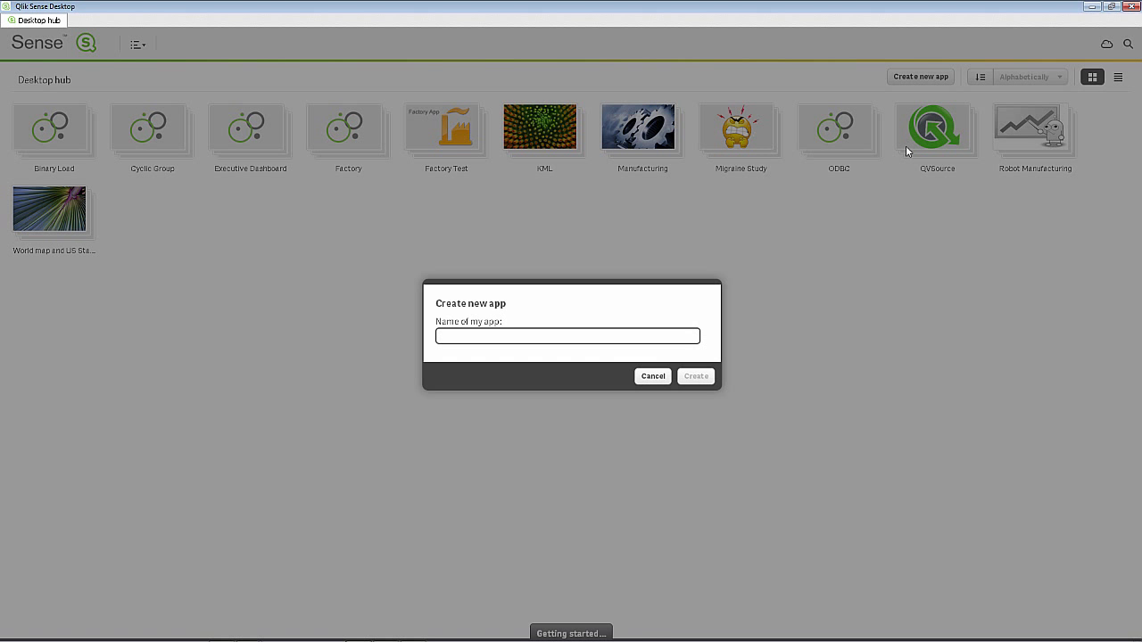
{"action": "type", "text": "FoIC Deposit"}
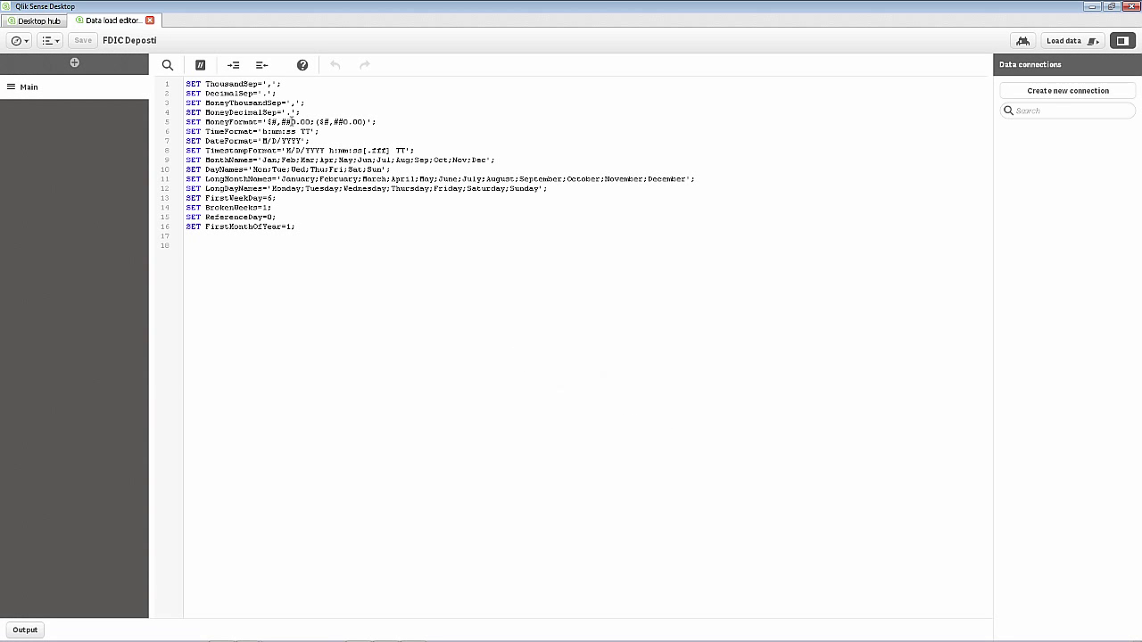
- Add a new first line reading 'Binary' above the SET statements in the load script
{"action": "key", "text": "Return"}
{"action": "key", "text": "Return"}
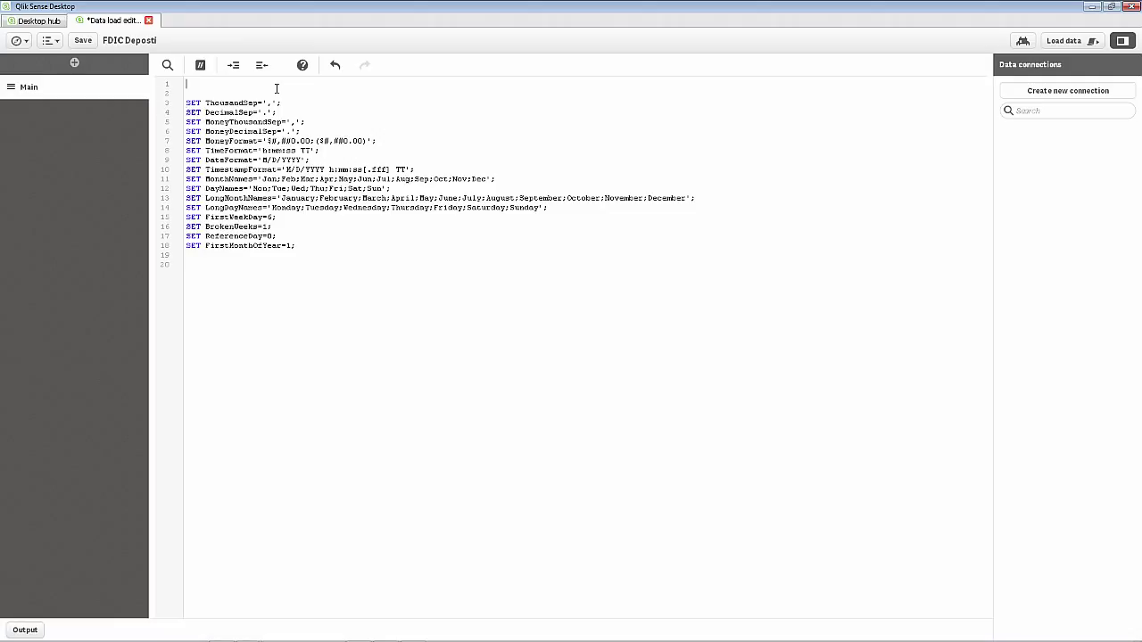
{"action": "type", "text": "Binary c:\\"}
{"action": "key", "text": "BackSpace"}
{"action": "key", "text": "BackSpace"}
{"action": "key", "text": "BackSpace"}
- Create a folder data connection named QVWs pointing to c:\qliksense\data\qvw
{"action": "left_click", "coordinate": [1016, 94]}
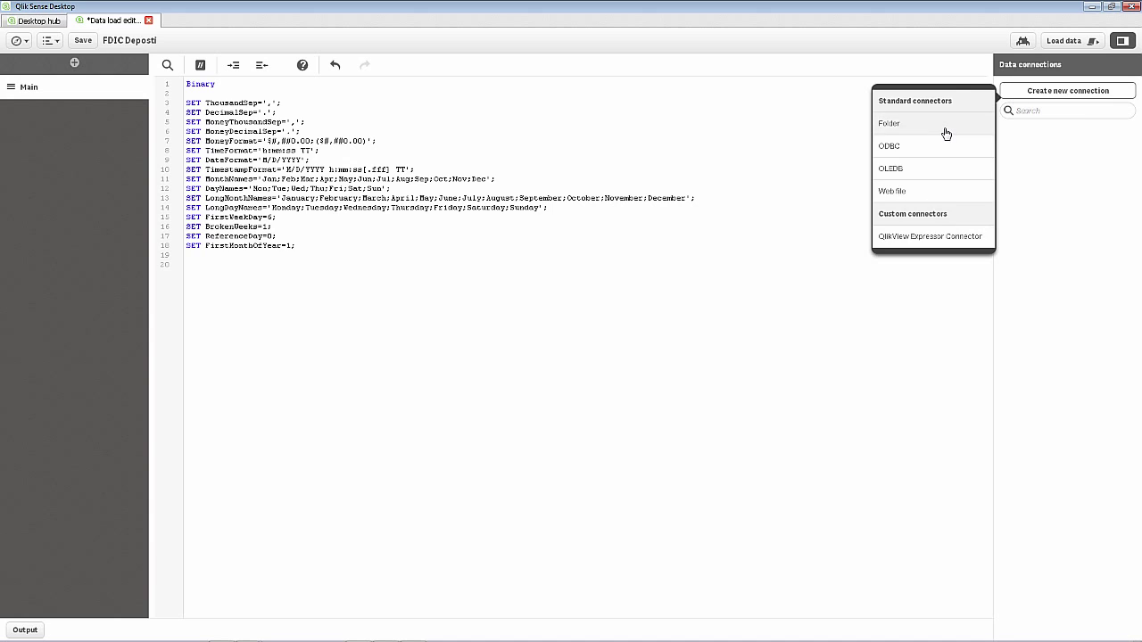
{"action": "left_click", "coordinate": [946, 133]}
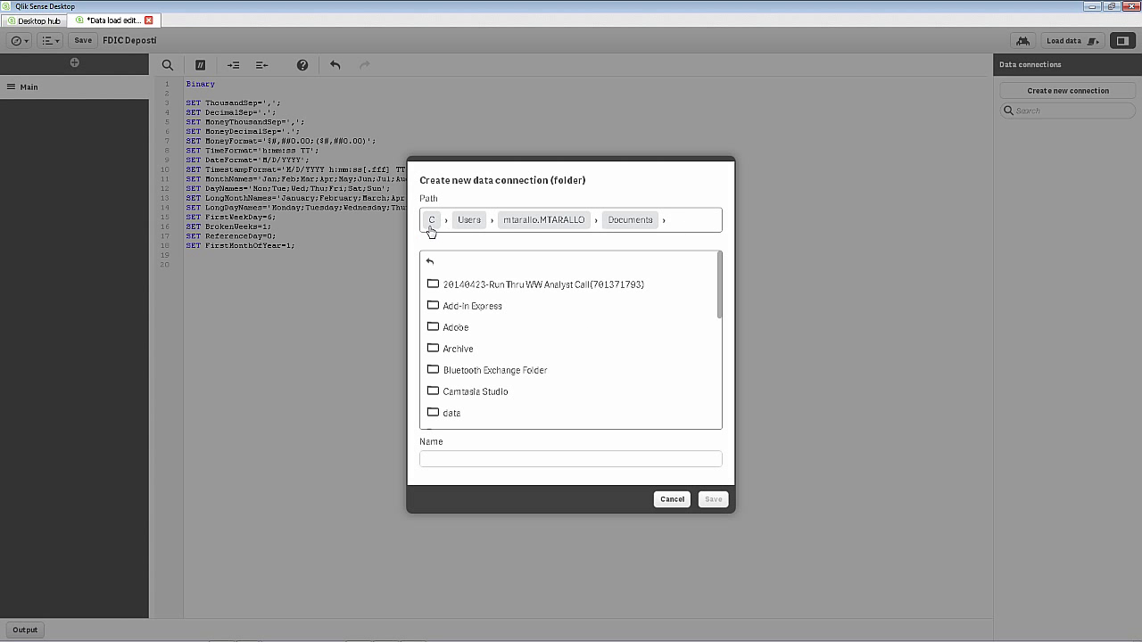
{"action": "left_click", "coordinate": [462, 231]}
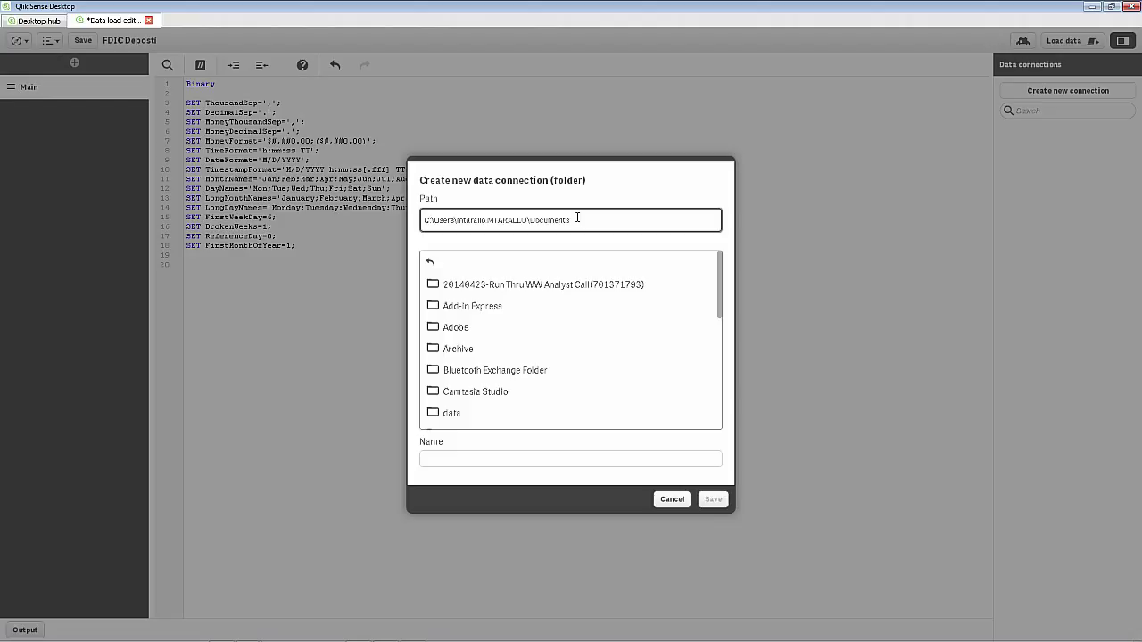
{"action": "key", "text": "ctrl+a"}
{"action": "type", "text": "c:\\qliksense\\data\\qvw"}
{"action": "left_click", "coordinate": [642, 462]}
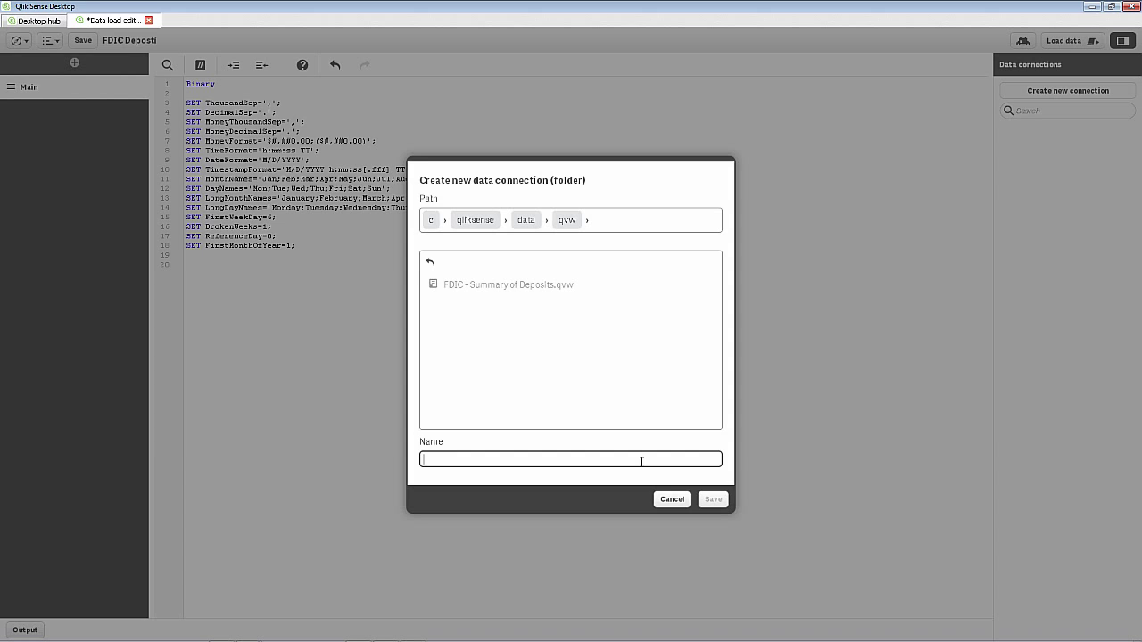
{"action": "type", "text": "QVWs"}
{"action": "left_click", "coordinate": [705, 503]}
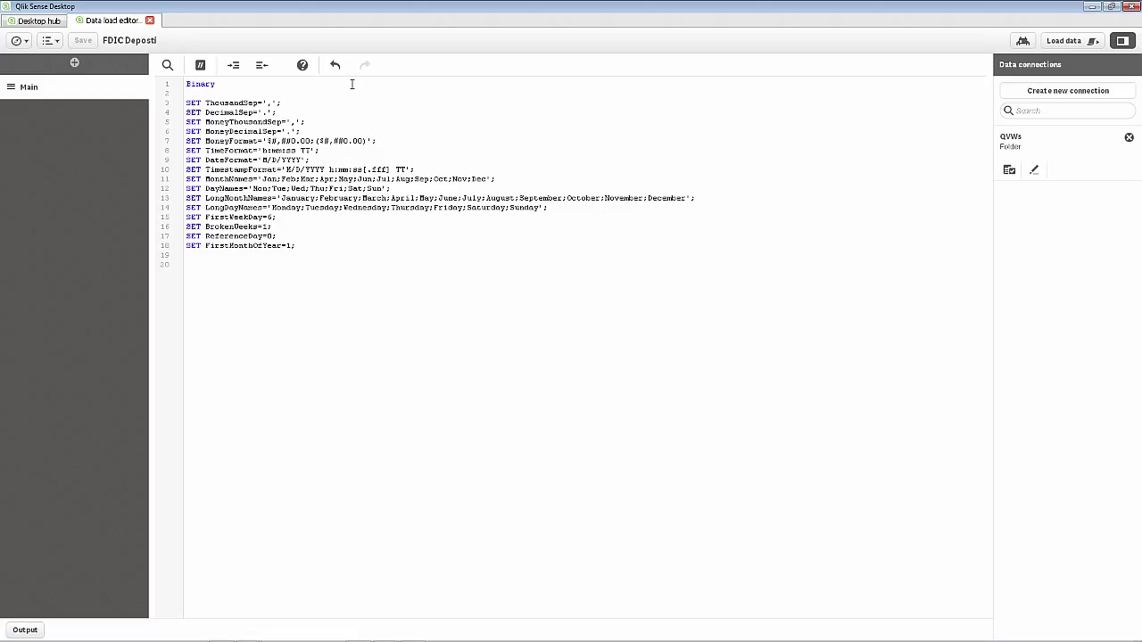
- Extend the line to Binary 'lib://QVWs/ and copy the FDIC QVW file's full name from Explorer
{"action": "type", "text": "'lib://QVWs/"}
{"action": "key", "text": "alt+Tab"}
{"action": "key", "text": "alt+Tab"}
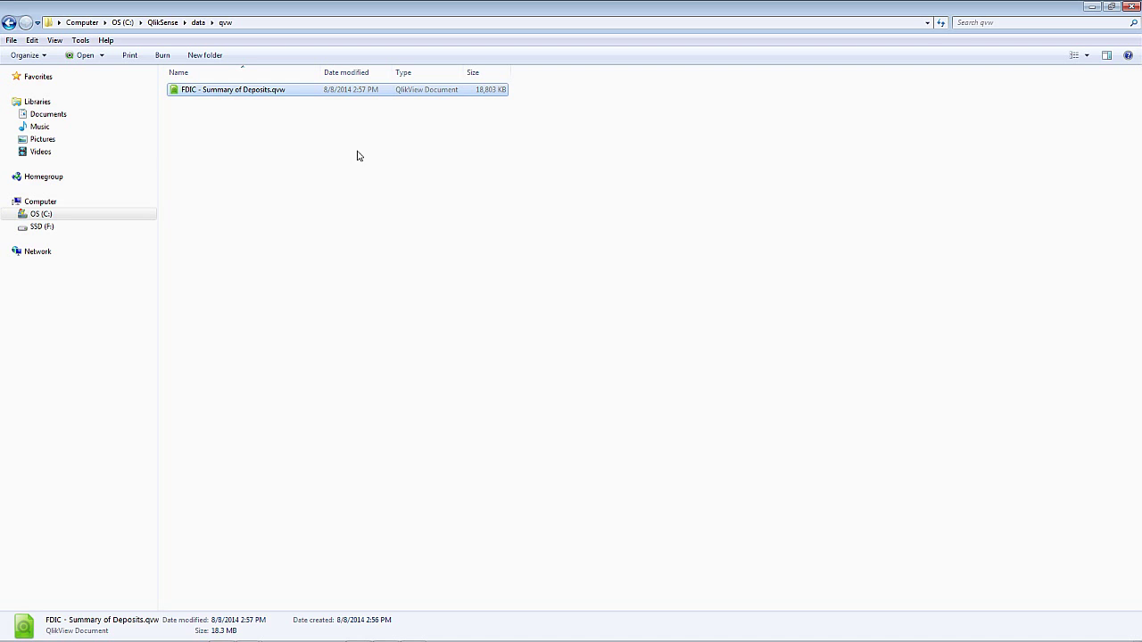
{"action": "right_click", "coordinate": [286, 100]}
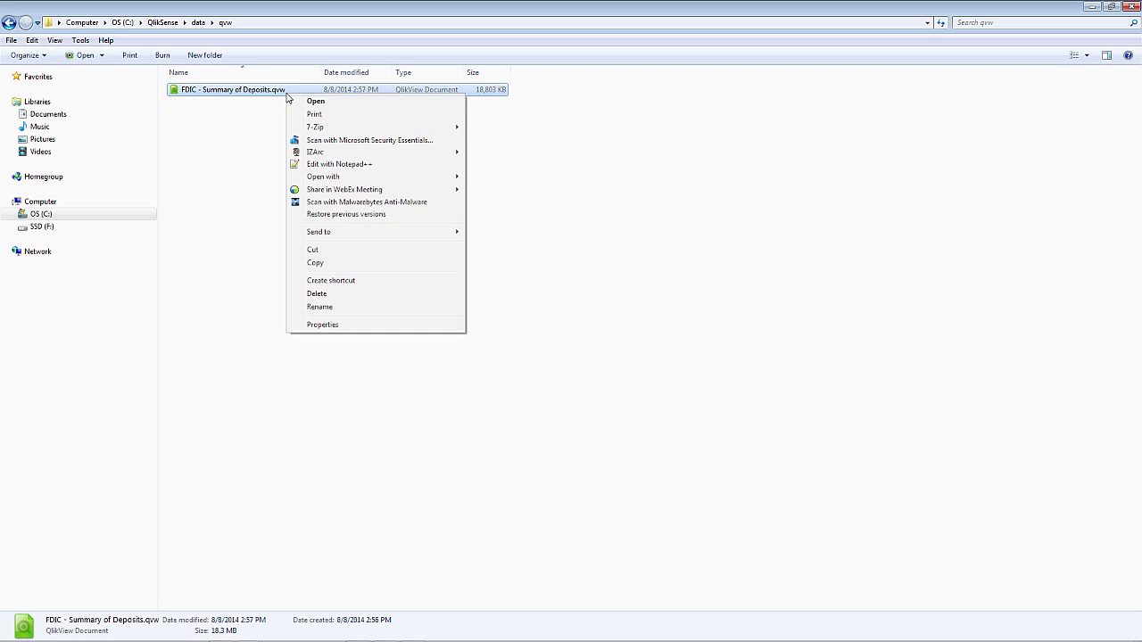
{"action": "left_click", "coordinate": [347, 311]}
{"action": "key", "text": "ctrl+a"}
{"action": "key", "text": "ctrl+c"}
{"action": "key", "text": "Escape"}
{"action": "key", "text": "alt+Tab"}
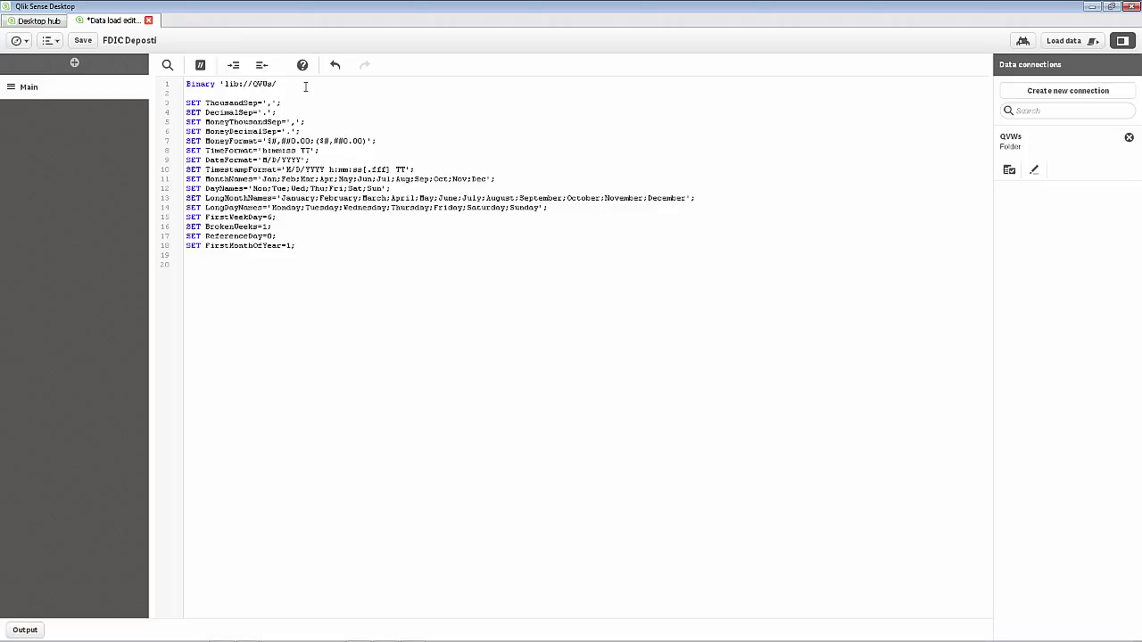
- Paste the file name to complete Binary 'lib://QVWs/FDIC - Summary of Deposits.qvw' and load the data
{"action": "left_click", "coordinate": [304, 86]}
{"action": "key", "text": "ctrl+v"}
{"action": "left_click", "coordinate": [1080, 40]}
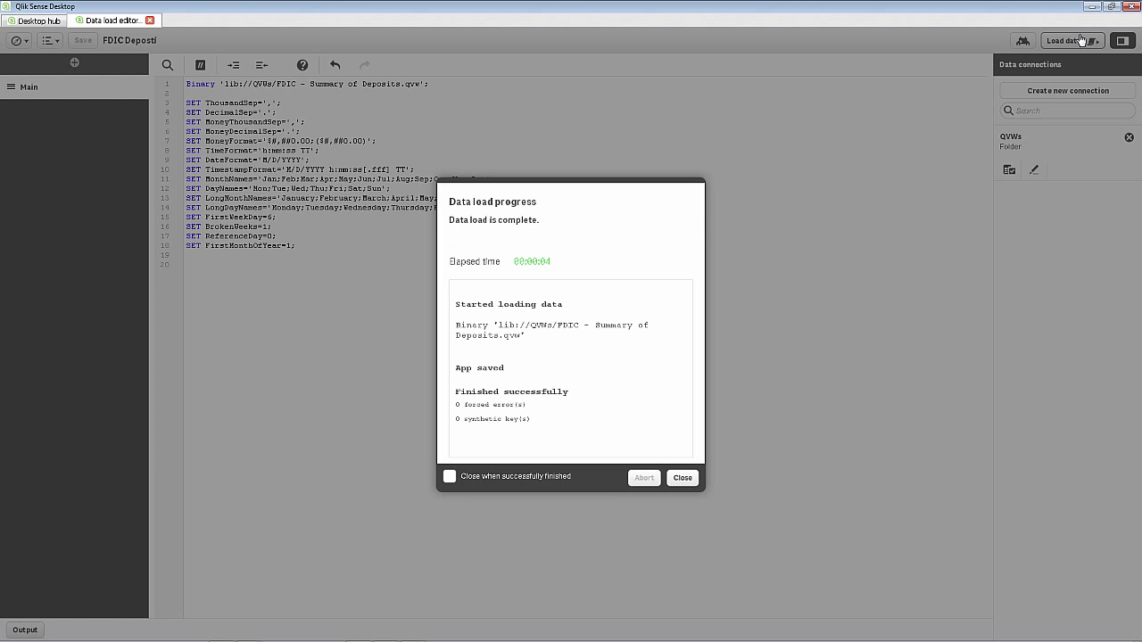
{"action": "left_click", "coordinate": [689, 480]}
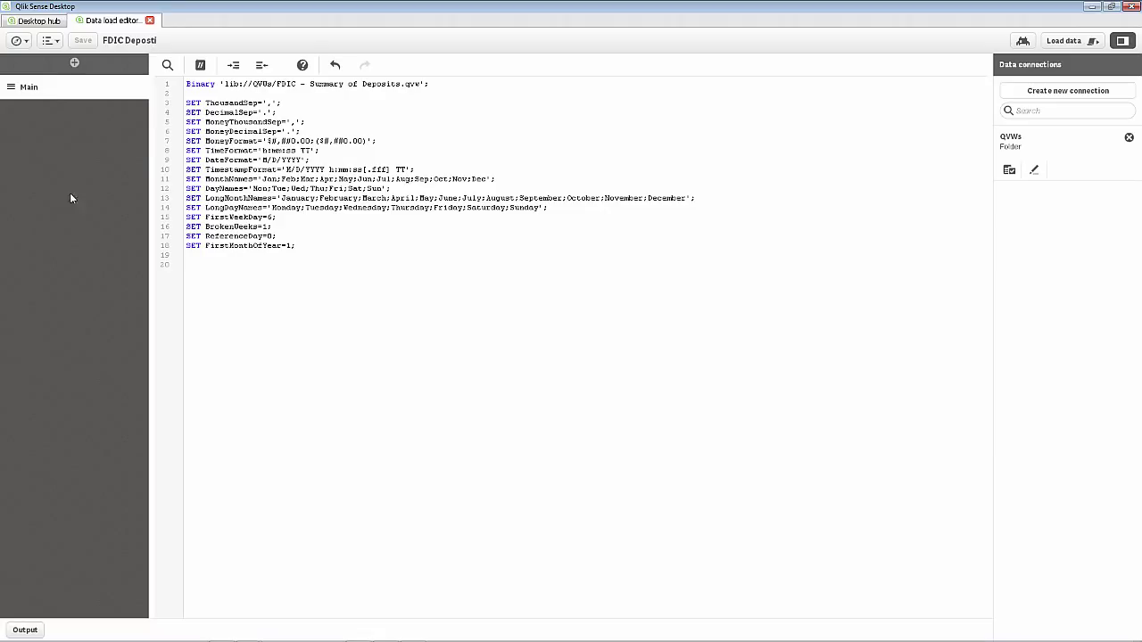
- Open the Data model viewer and preview the Institution table's data
{"action": "left_click", "coordinate": [17, 40]}
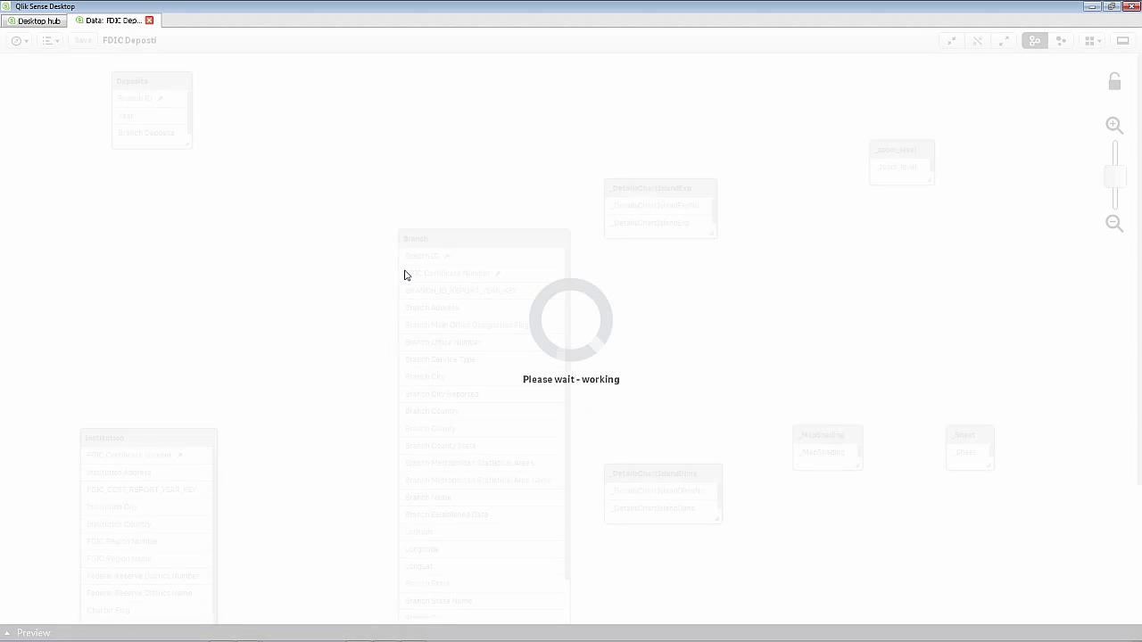
{"action": "left_click", "coordinate": [103, 623]}
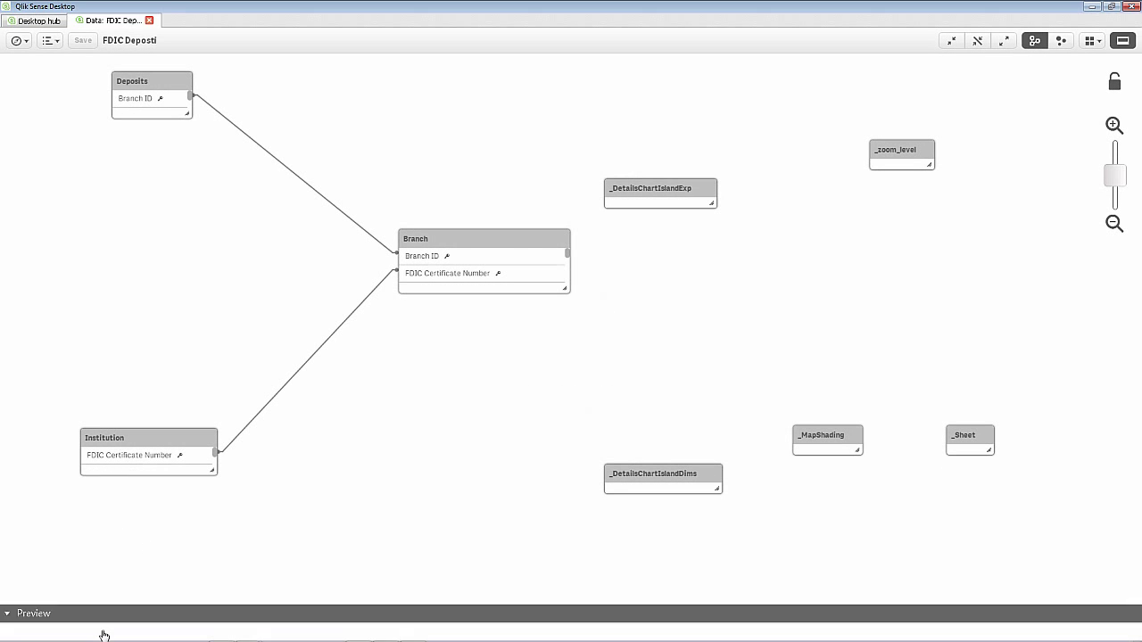
{"action": "left_click", "coordinate": [151, 442]}
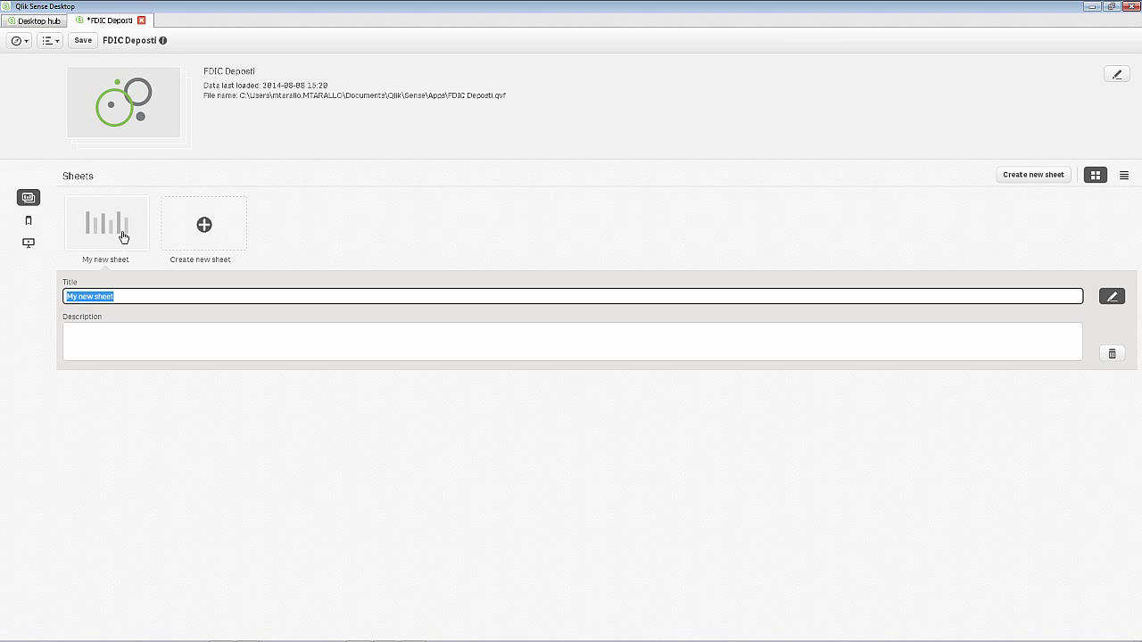
- Place a bar chart on My new sheet with Institution Name as its dimension
{"action": "left_click", "coordinate": [125, 236]}
{"action": "left_click", "coordinate": [959, 41]}
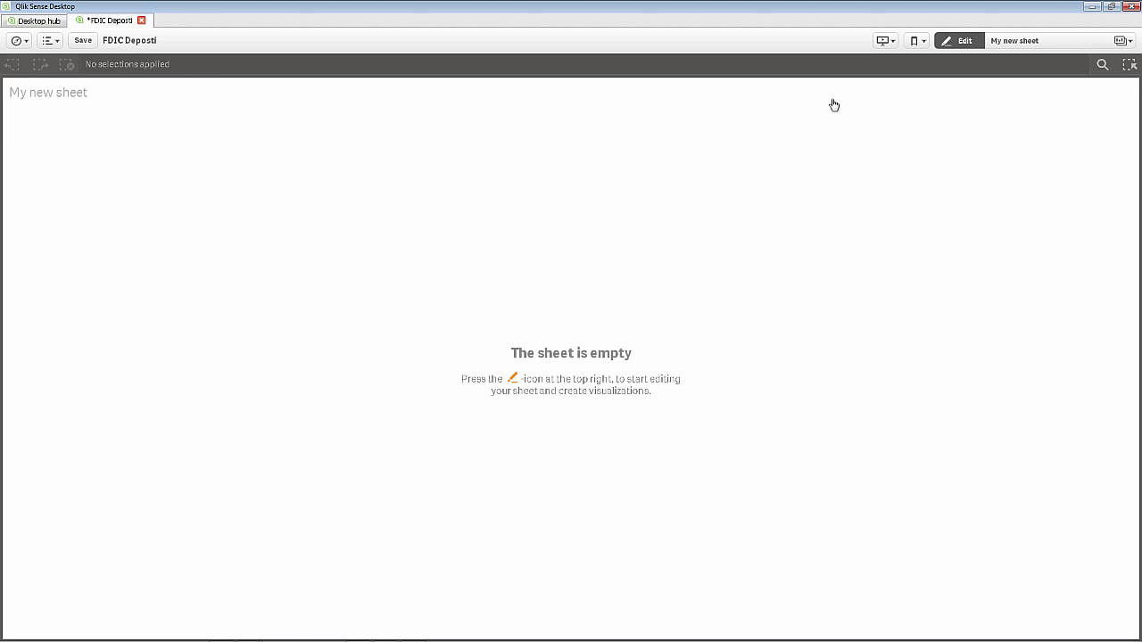
{"action": "left_click_drag", "start_coordinate": [85, 134], "coordinate": [462, 260]}
{"action": "left_click", "coordinate": [541, 364]}
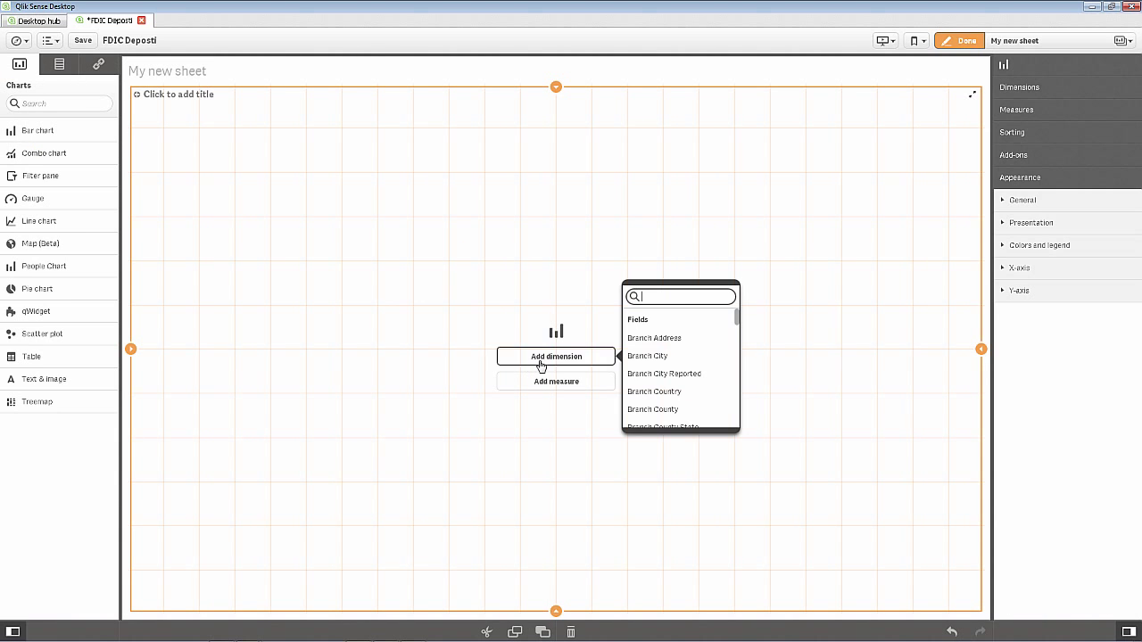
{"action": "scroll", "coordinate": [739, 328], "scroll_direction": "down", "scroll_amount": 1}
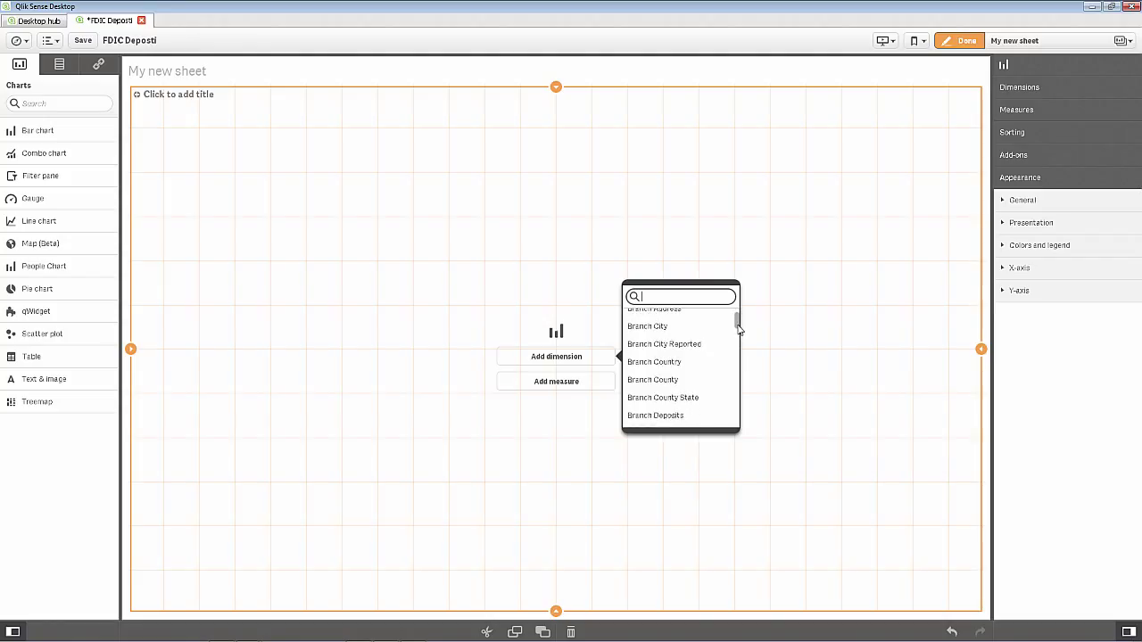
{"action": "left_click_drag", "start_coordinate": [739, 329], "coordinate": [739, 364]}
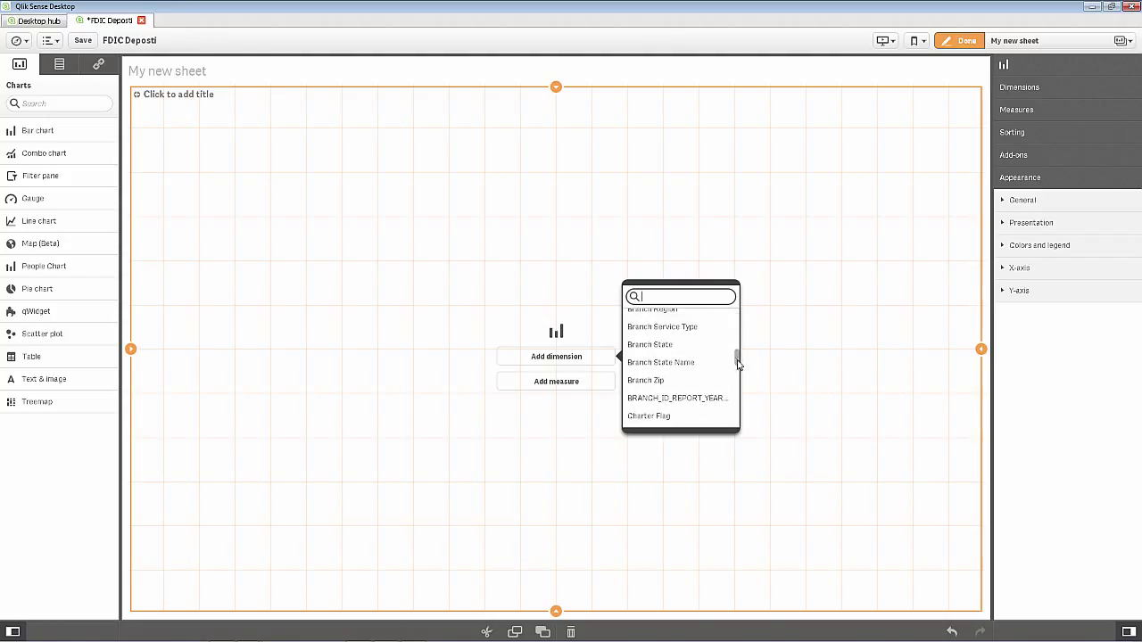
{"action": "type", "text": "Ins"}
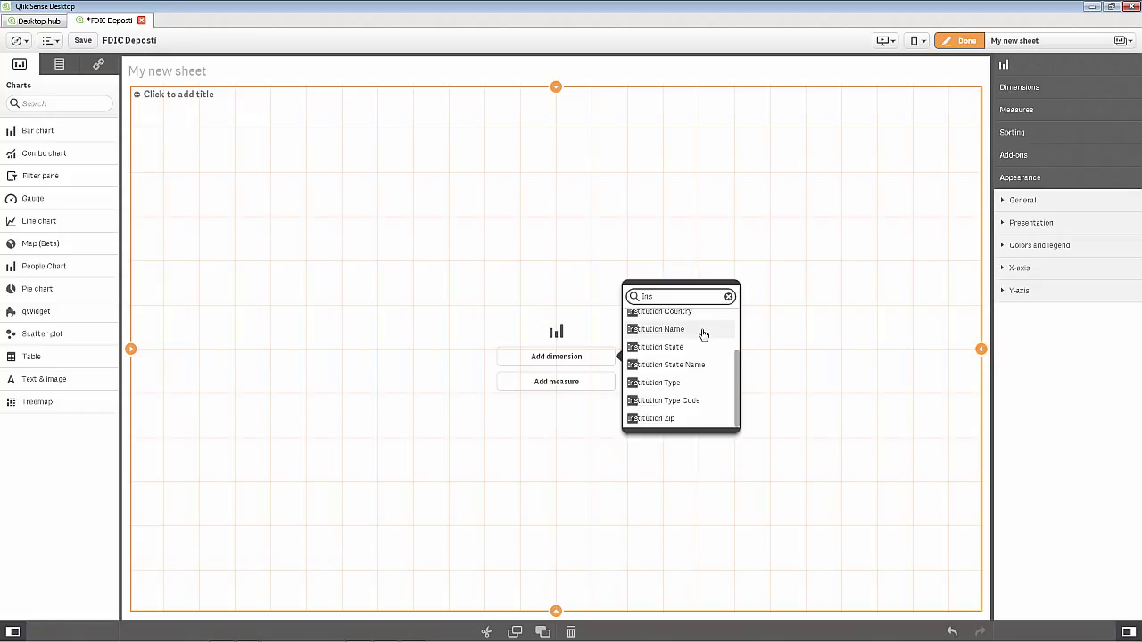
{"action": "left_click", "coordinate": [704, 331]}
- Add Sum([Branch Deposits]) as the measure and shrink the chart to the upper-left area
{"action": "left_click", "coordinate": [593, 386]}
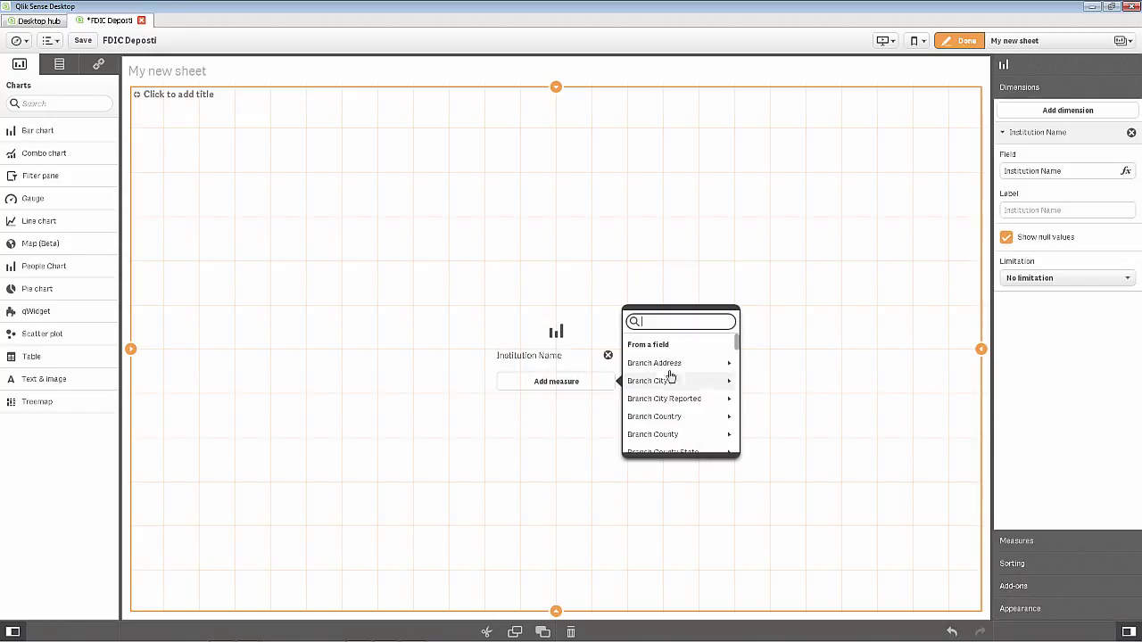
{"action": "type", "text": "B"}
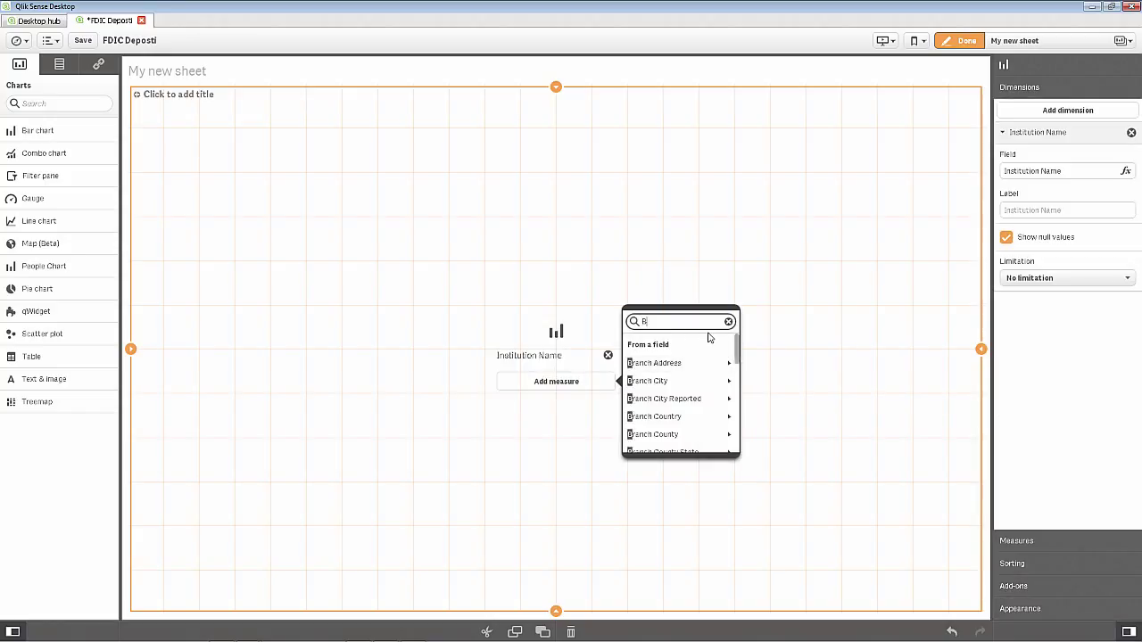
{"action": "type", "text": "ranch De"}
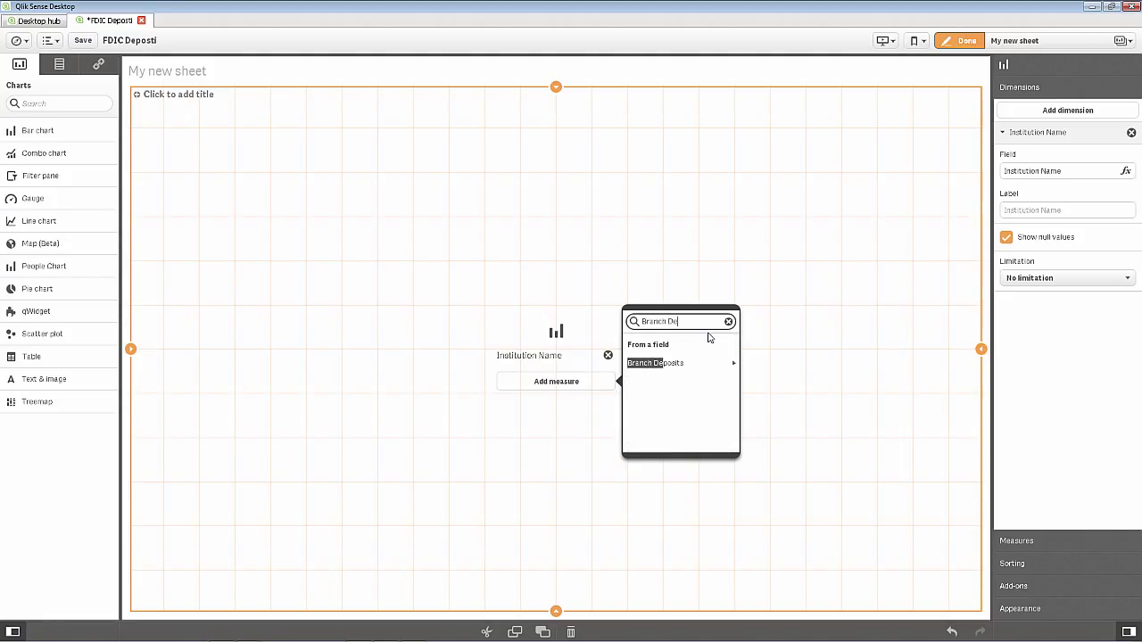
{"action": "left_click", "coordinate": [713, 363]}
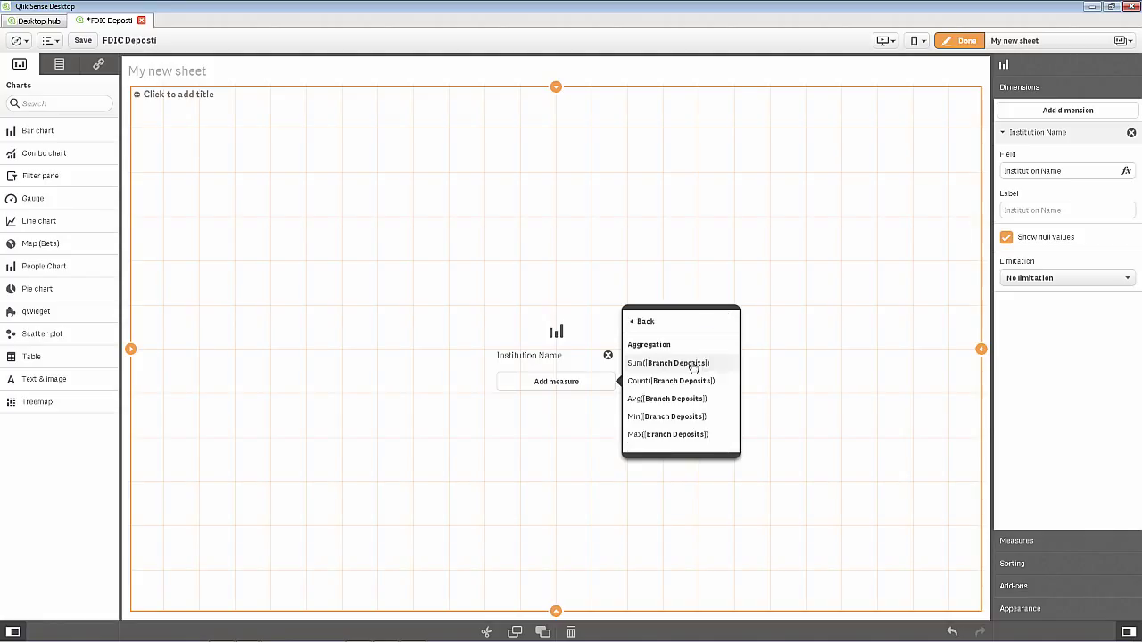
{"action": "left_click", "coordinate": [694, 366]}
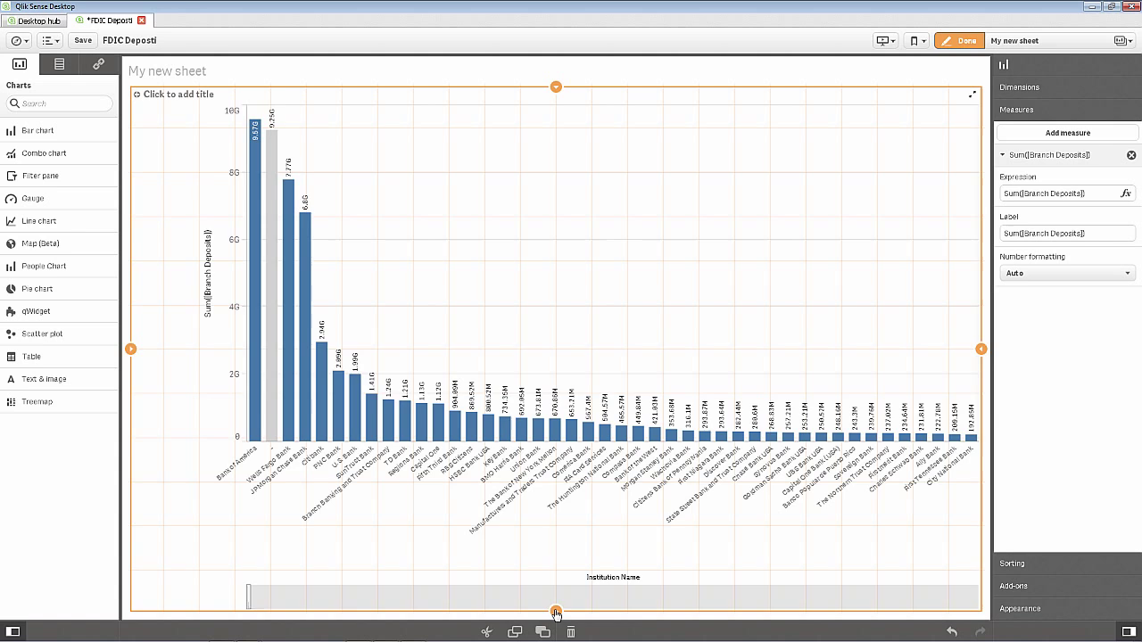
{"action": "left_click_drag", "start_coordinate": [556, 612], "coordinate": [548, 401]}
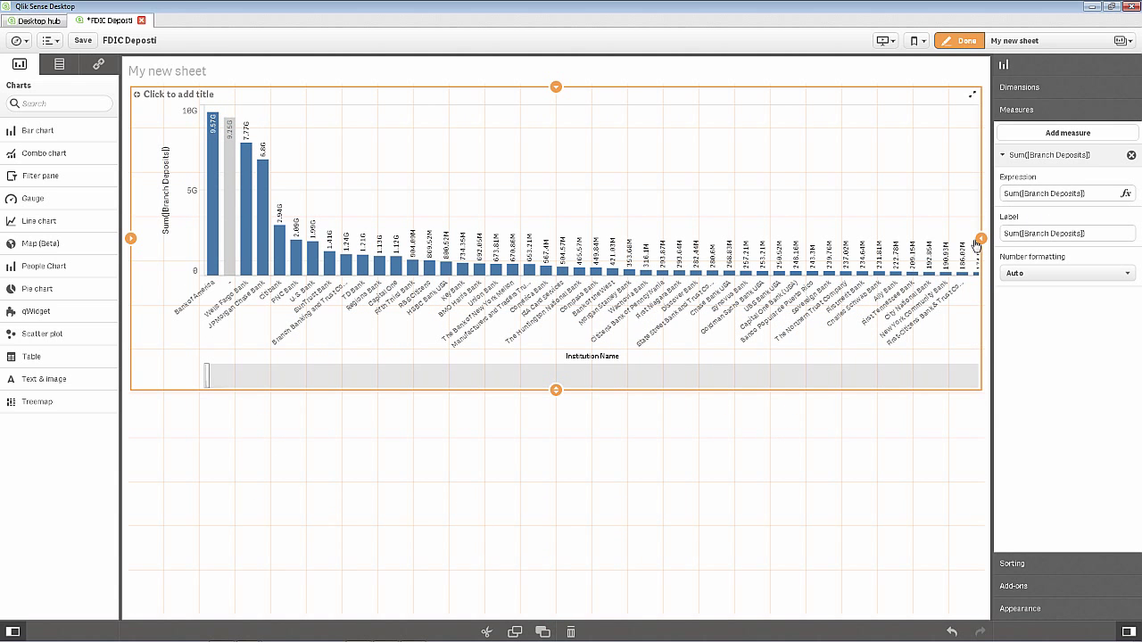
{"action": "left_click_drag", "start_coordinate": [981, 241], "coordinate": [489, 245]}
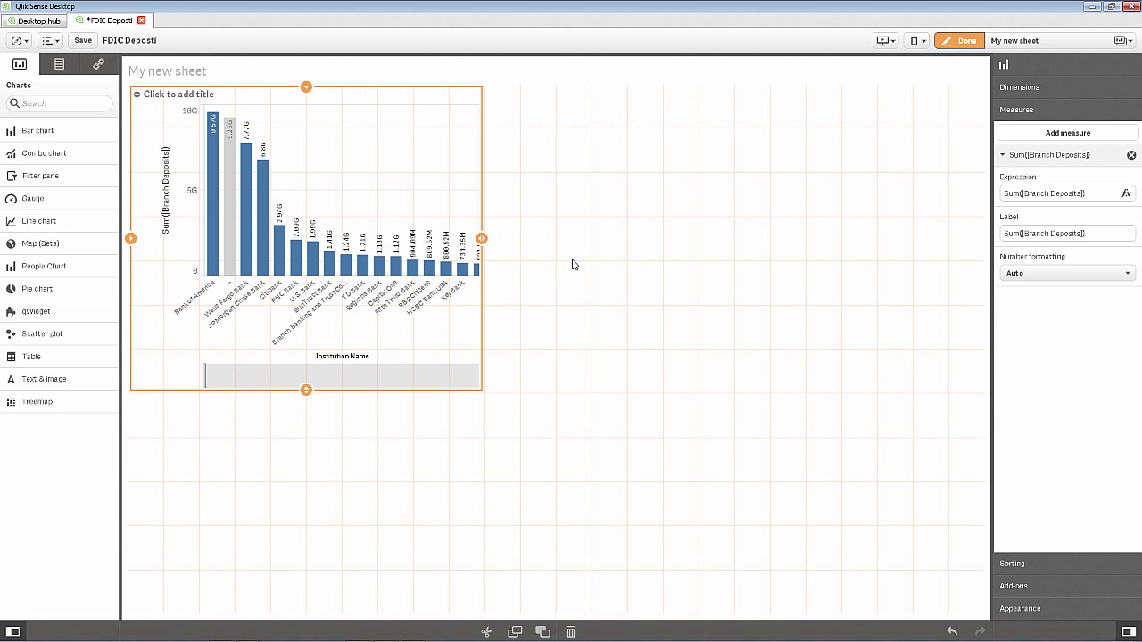
{"action": "left_click", "coordinate": [574, 264]}
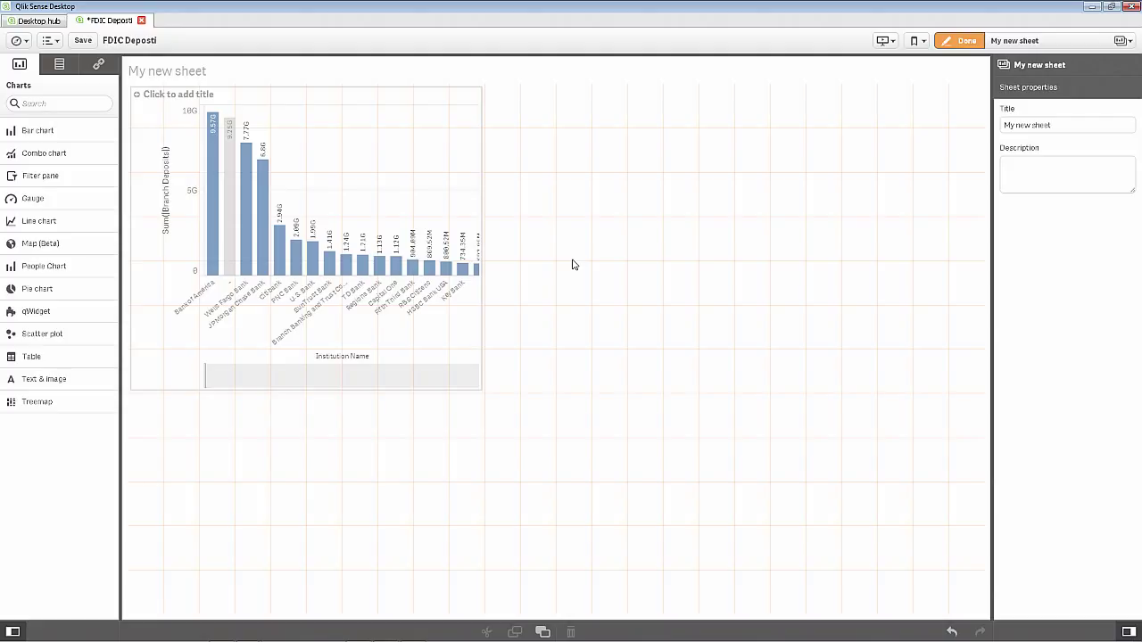